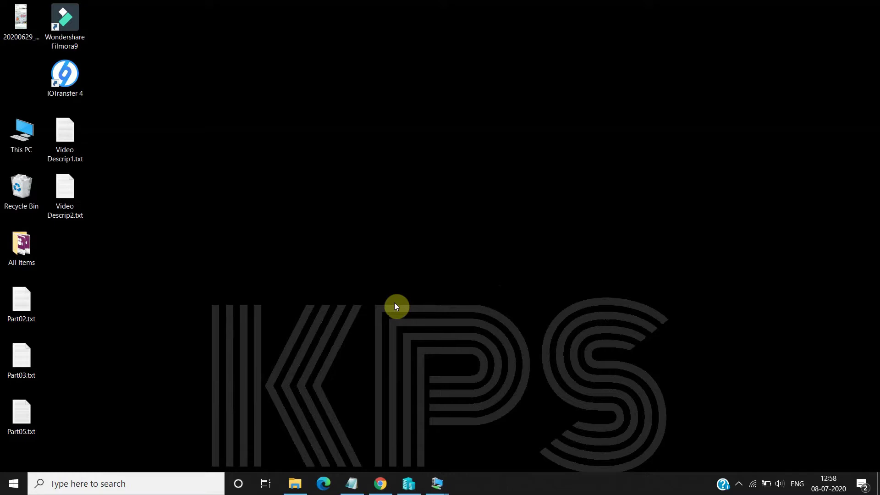
Show taskbar previews of the running AD Server and SCCM Server VM connections
left_click(440, 483)
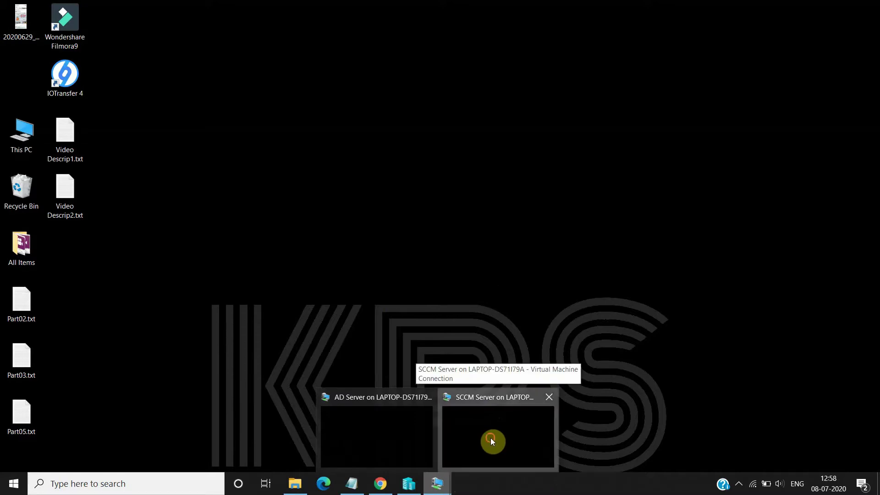
Bring the SCCM Server session full screen to see its blank Configuration Manager console
left_click(492, 440)
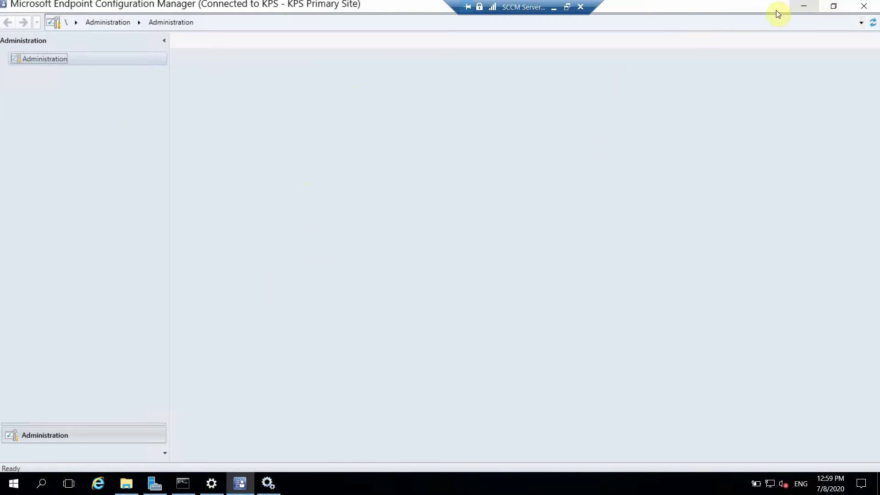
Minimize the console and launch Configuration Manager Setup from Microsoft Endpoint Manager as administrator
left_click(799, 7)
key("super")
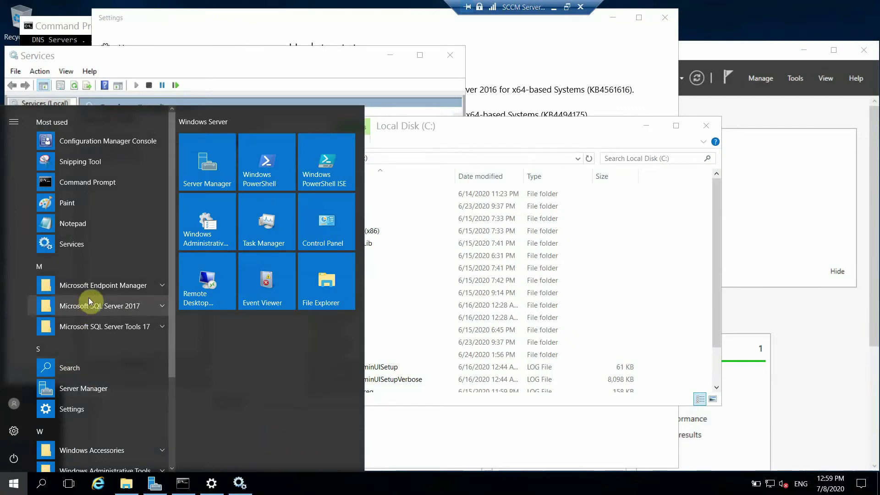
left_click(102, 284)
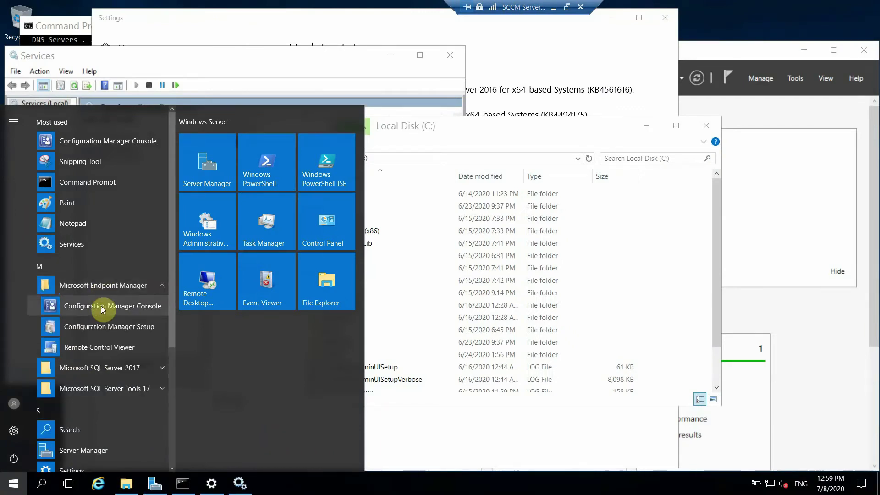
left_click(114, 328)
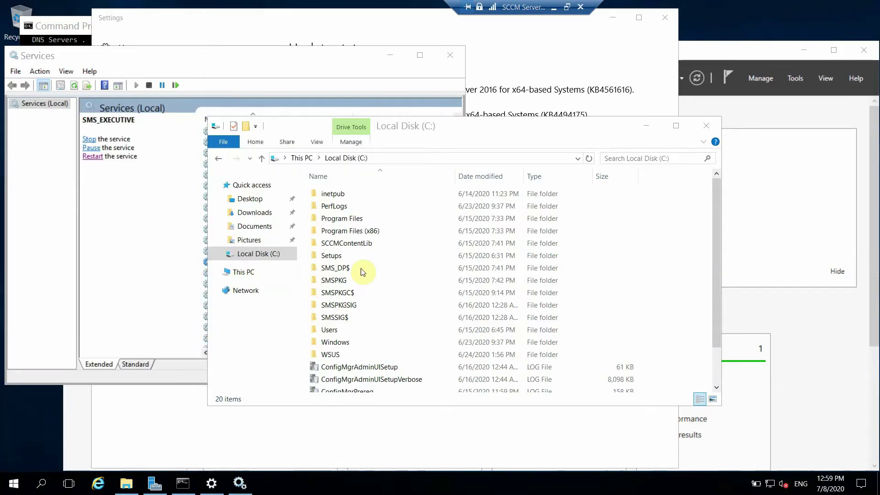
left_click(380, 318)
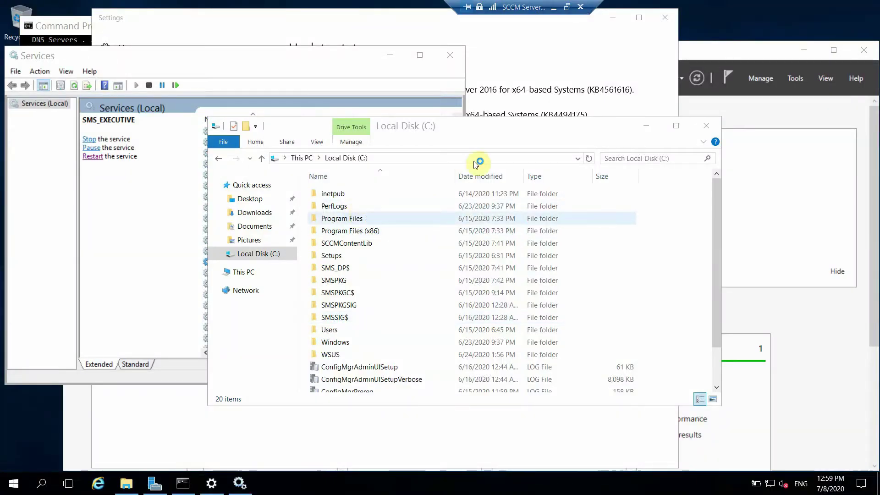
Minimize the File Explorer, Settings, Services and Command Prompt windows
left_click(646, 125)
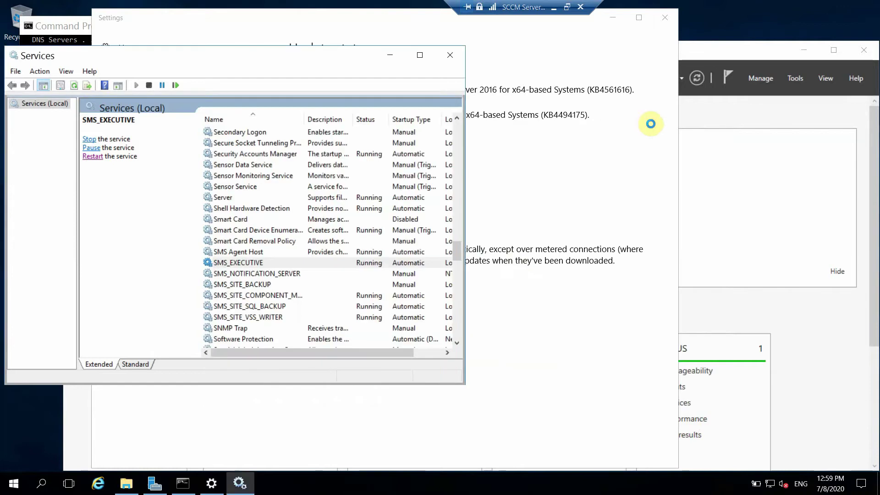
left_click(615, 15)
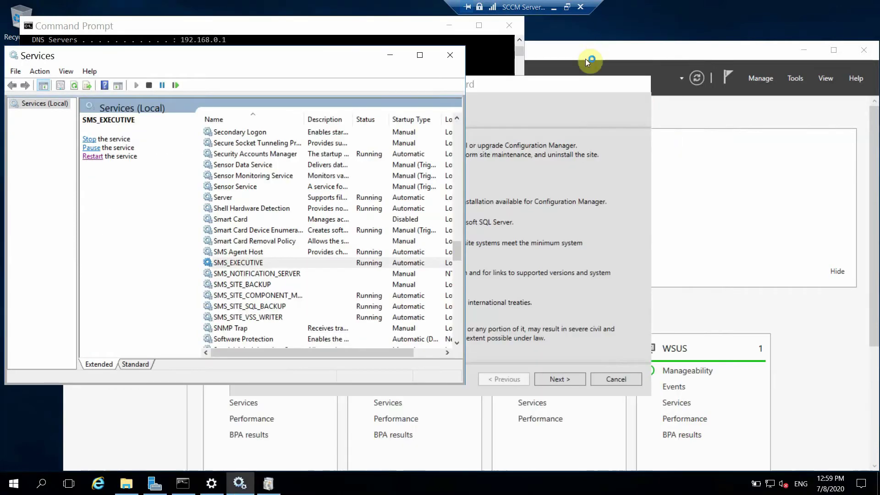
left_click(389, 58)
left_click(445, 28)
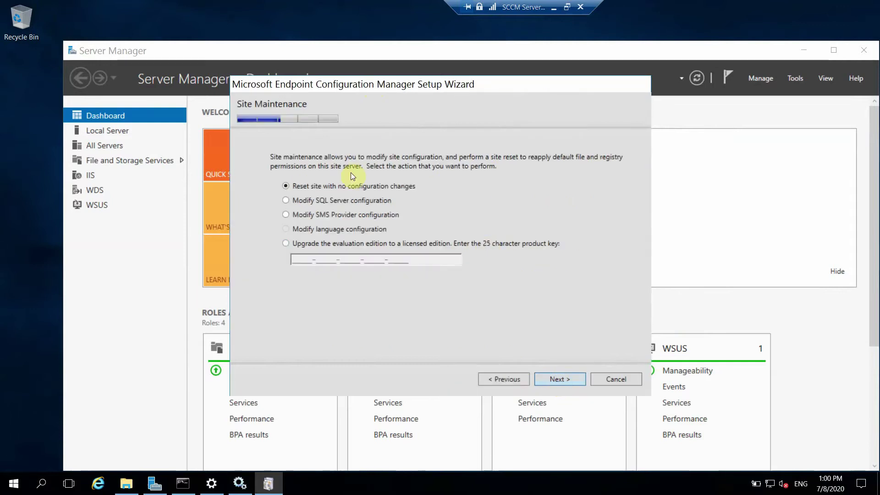
Confirm 'Perform site maintenance or reset this site', then proceed with 'Reset site with no configuration changes'
left_click(506, 379)
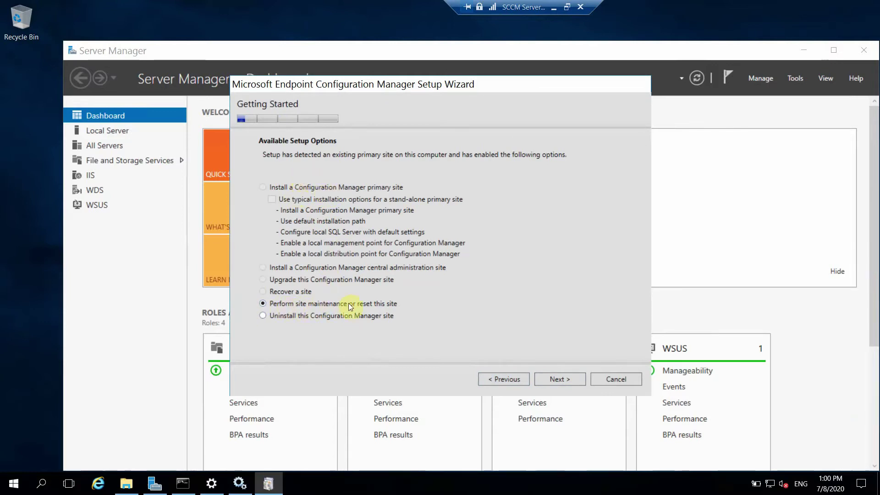
left_click(562, 379)
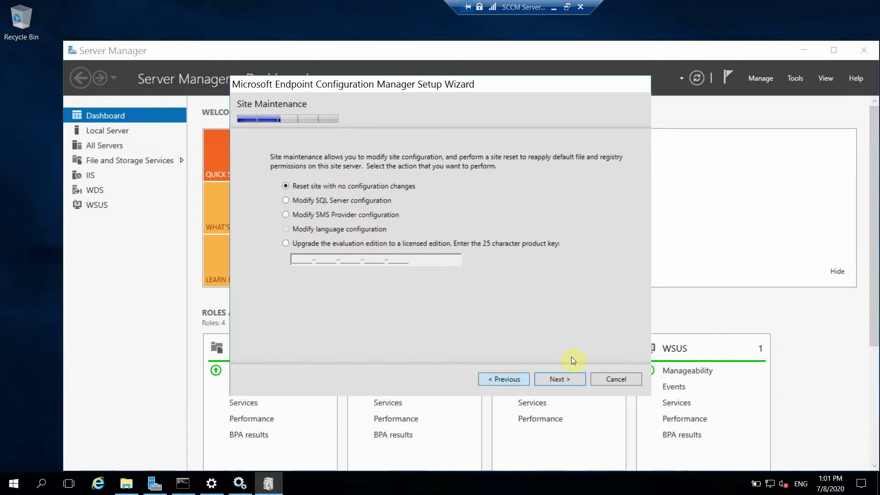
left_click(567, 377)
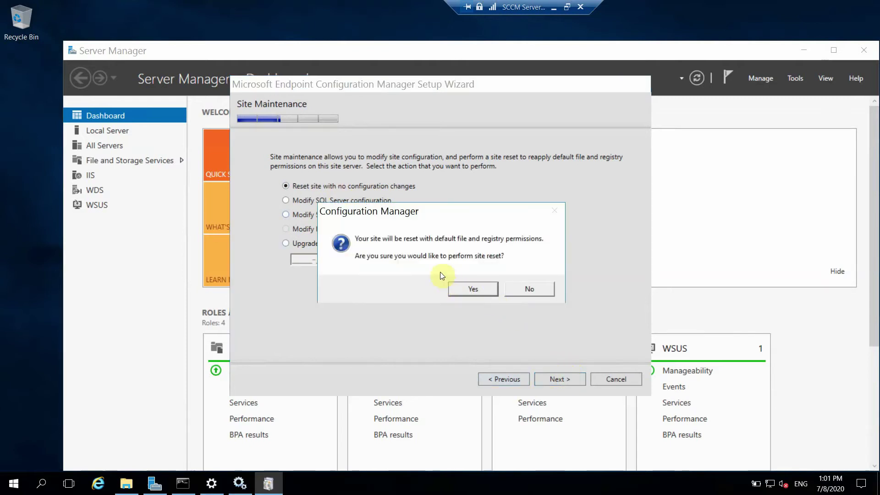
Confirm the site reset, inspect the valid FQDN entry in ConfigMgrSetup.log, and minimize CMTrace
left_click(474, 290)
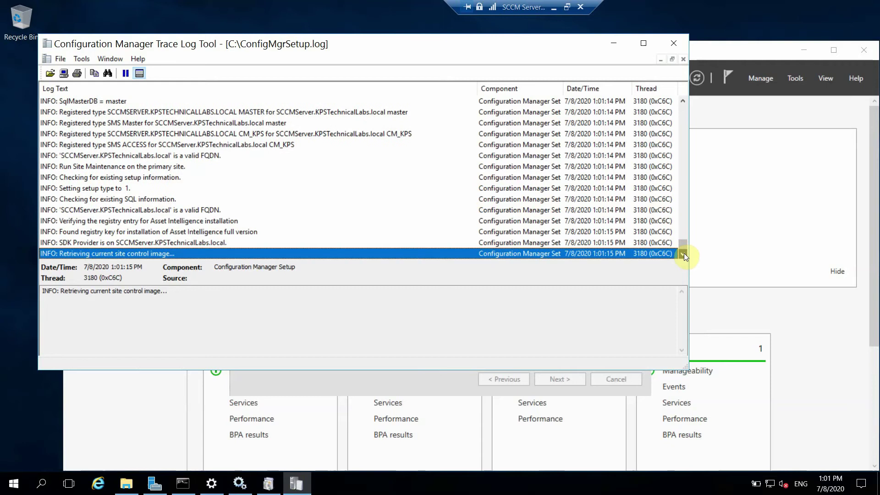
left_click(223, 209)
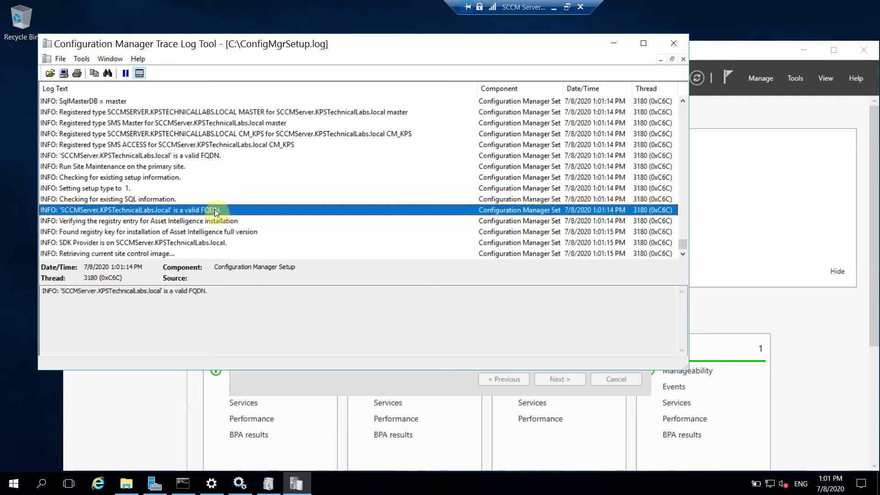
left_click(614, 47)
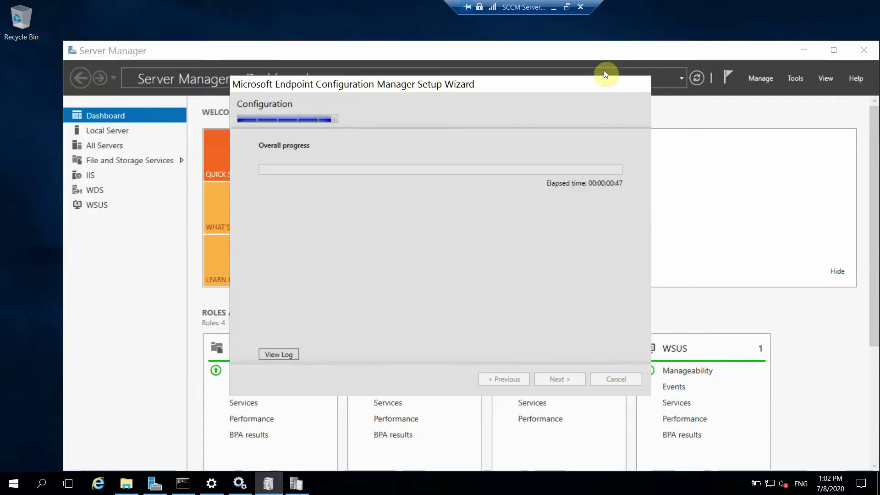
Reconnect to the SCCM Server virtual machine through the hidden taskbar tray icons
left_click(554, 9)
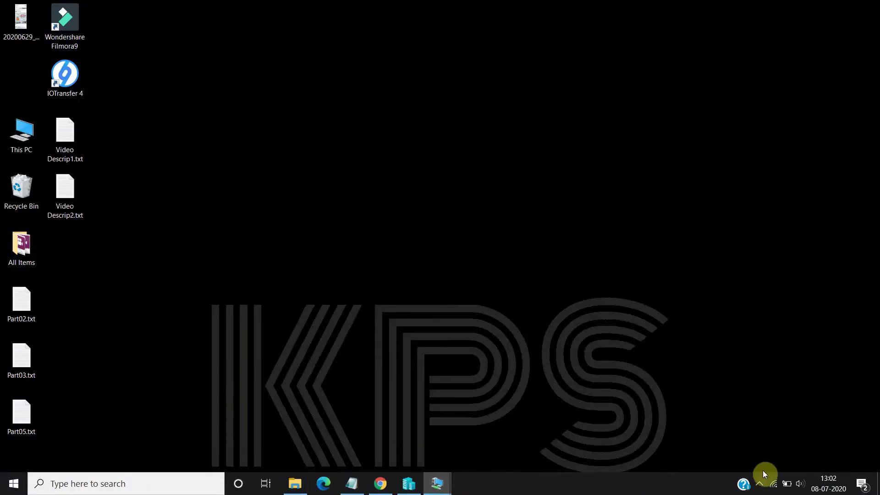
left_click(741, 484)
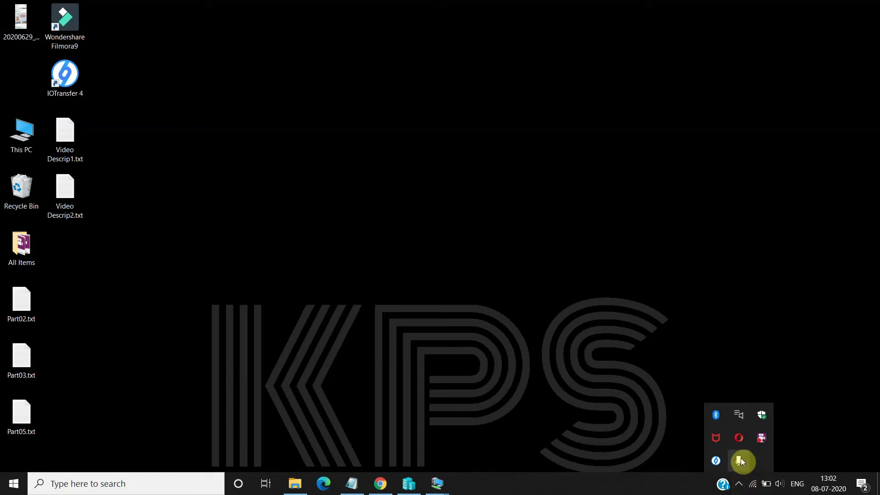
right_click(763, 441)
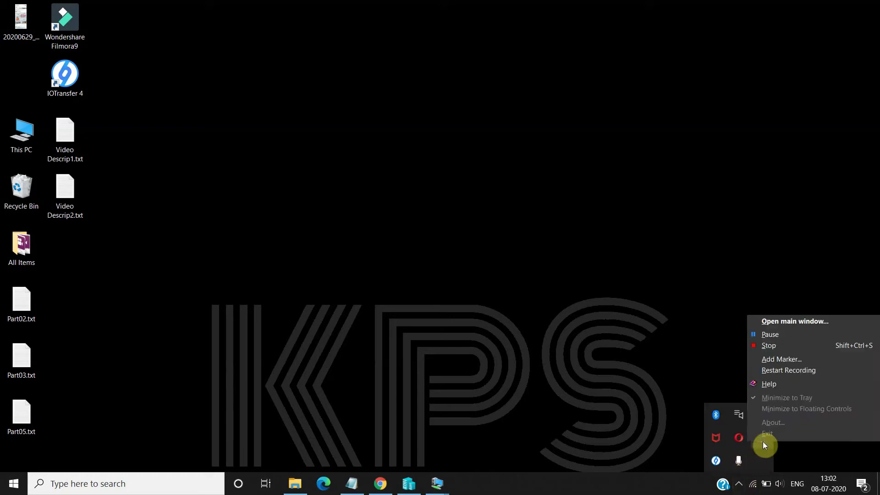
left_click(784, 334)
mouse_move(437, 483)
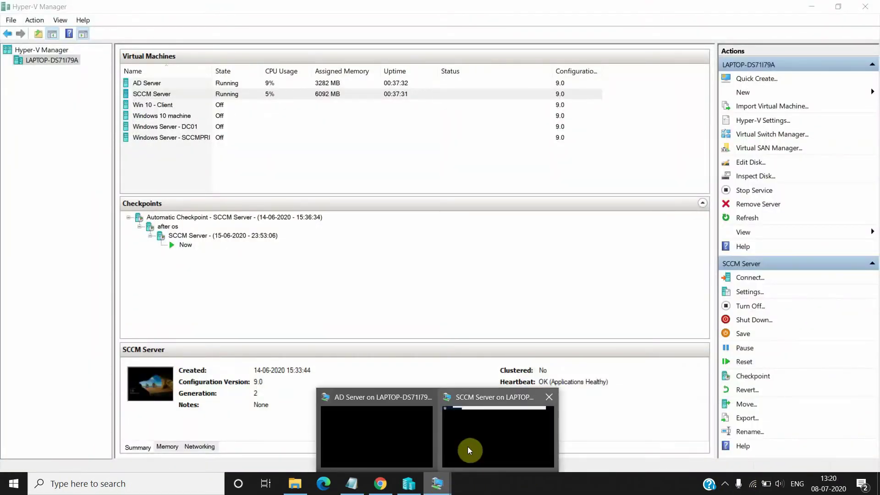
left_click(468, 446)
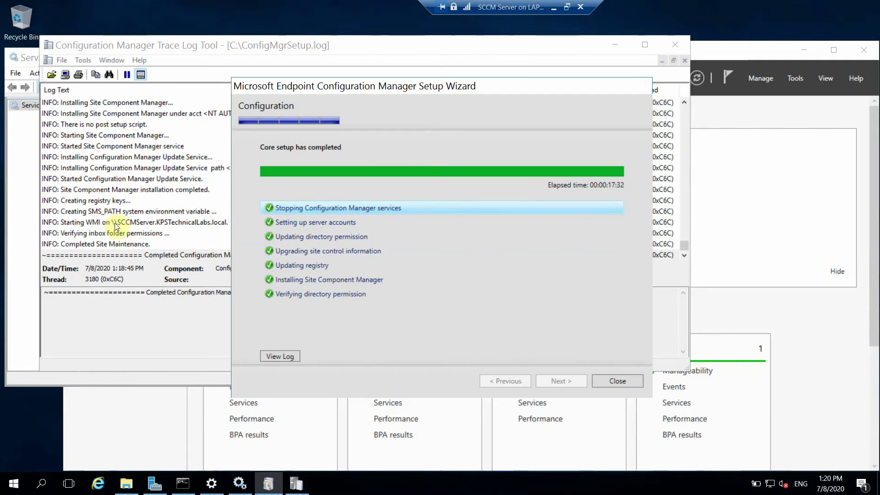
Verify the Completed Site Maintenance log entry and close the finished Setup Wizard
left_click(120, 241)
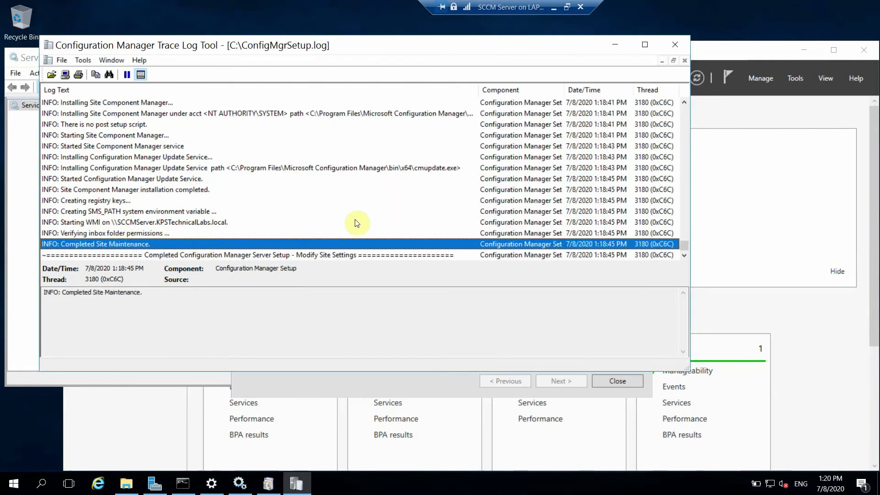
left_click(615, 45)
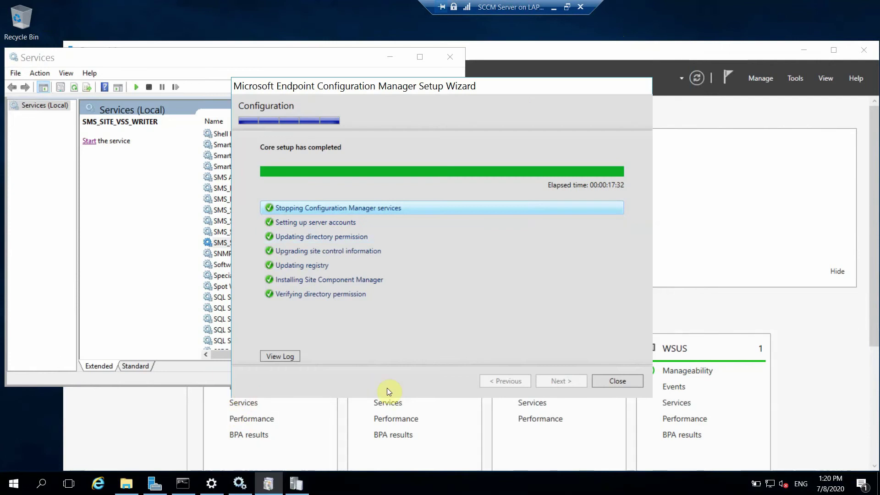
left_click(617, 380)
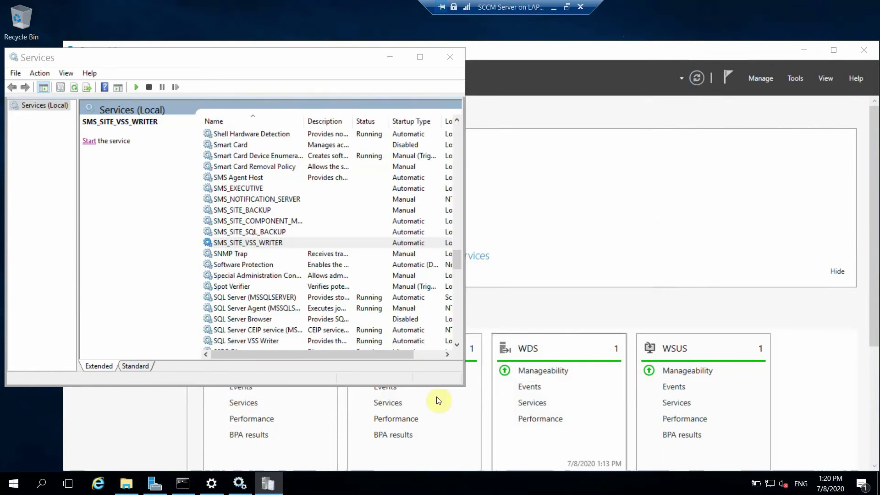
Launch the Configuration Manager Console, then refresh Services to check the SMS services and SQL Server Agent
left_click(14, 483)
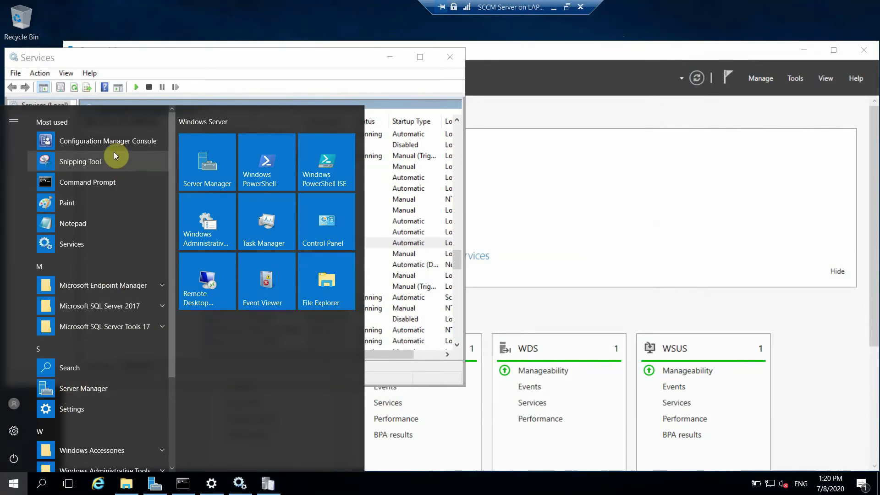
left_click(114, 147)
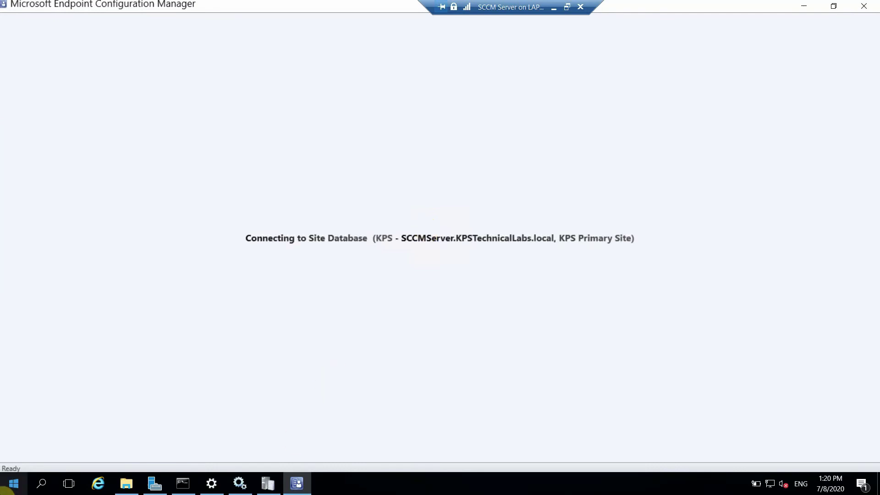
left_click(239, 481)
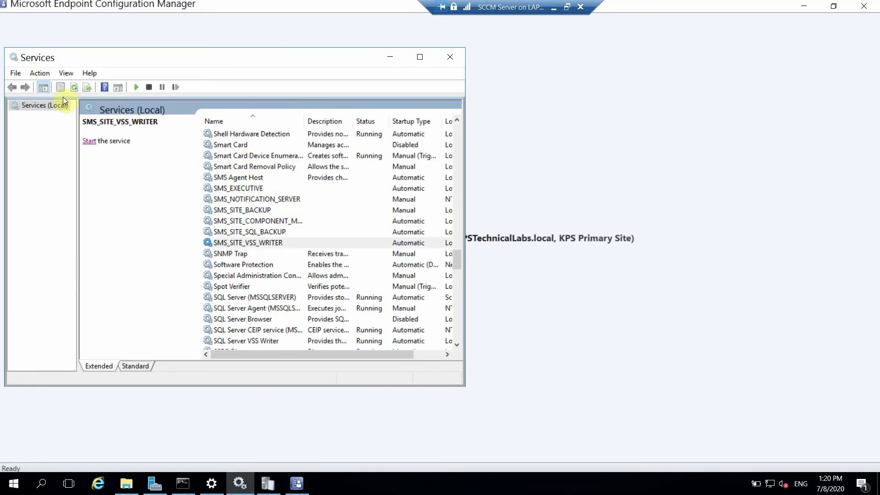
left_click(72, 88)
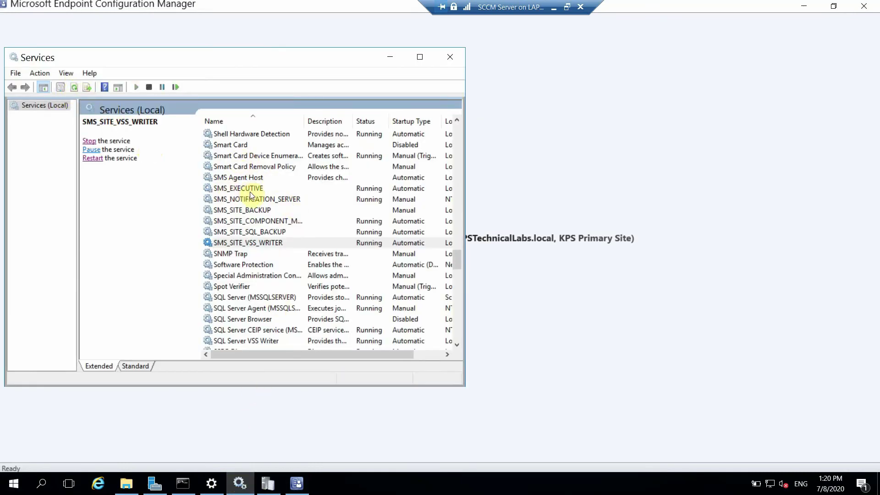
scroll(456, 343, "down", 2)
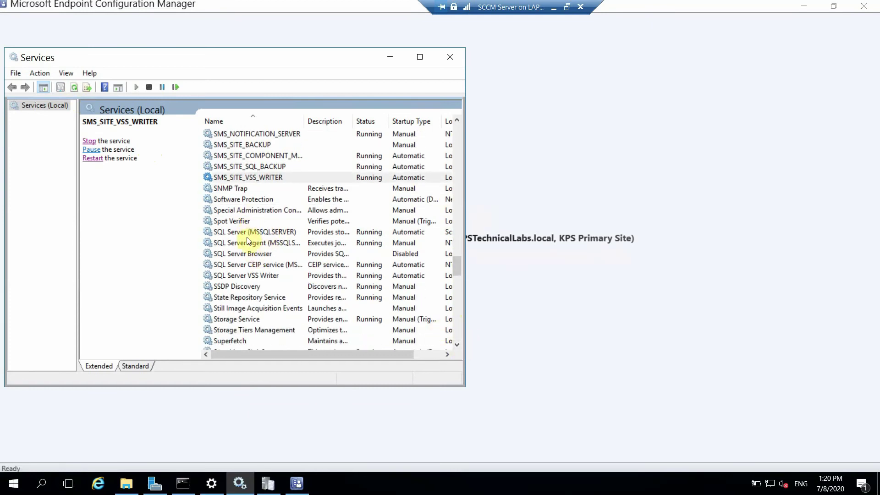
left_click(247, 242)
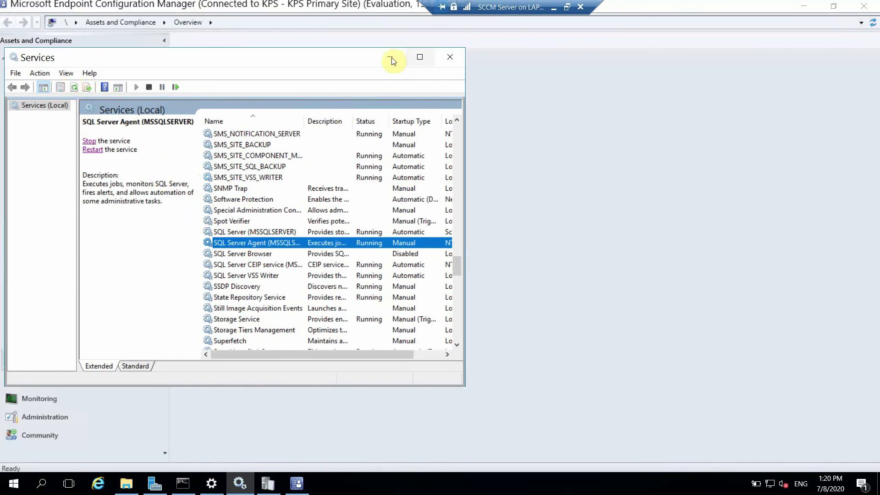
Hide Services and browse the Software Library, Monitoring and Assets and Compliance workspaces
left_click(390, 56)
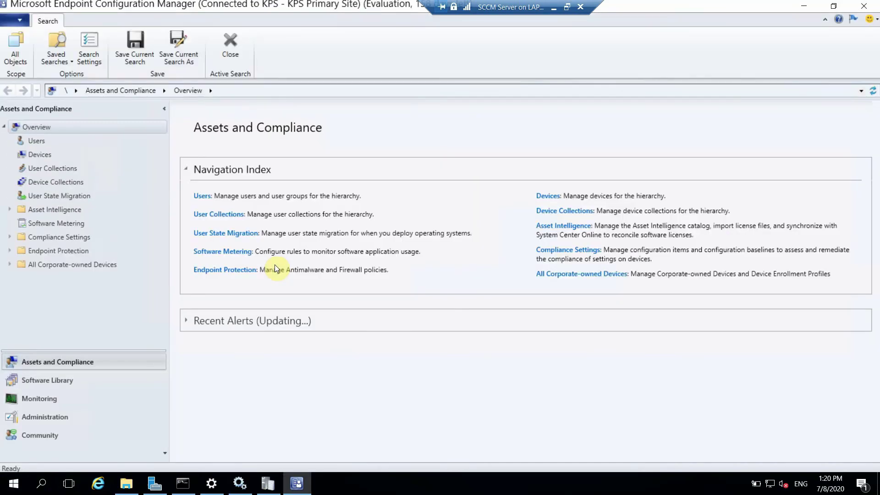
left_click(51, 378)
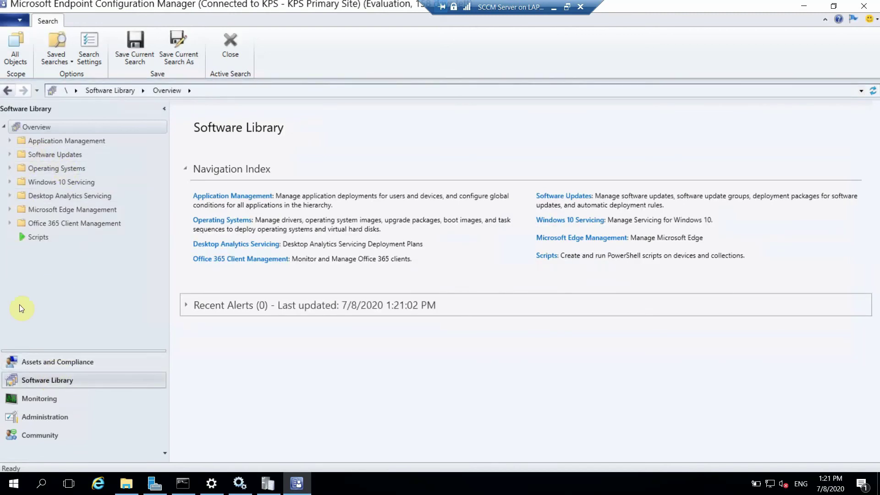
left_click(54, 398)
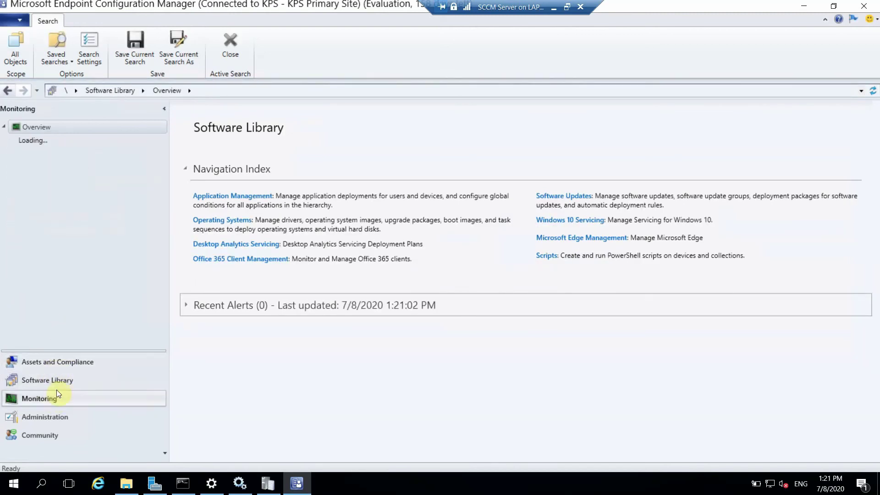
left_click(76, 362)
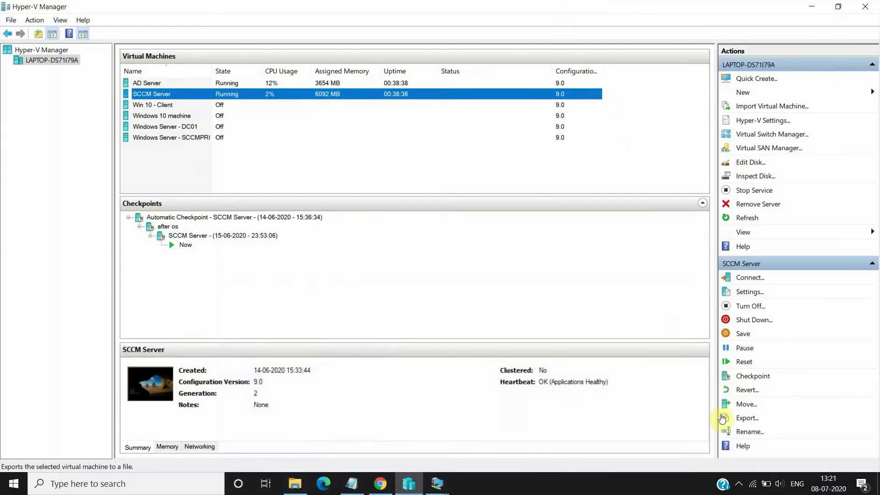
left_click(740, 484)
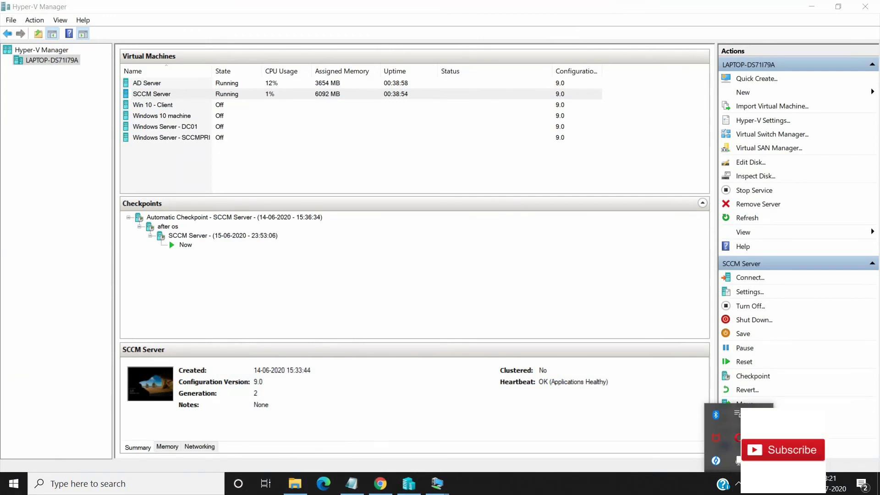
right_click(738, 437)
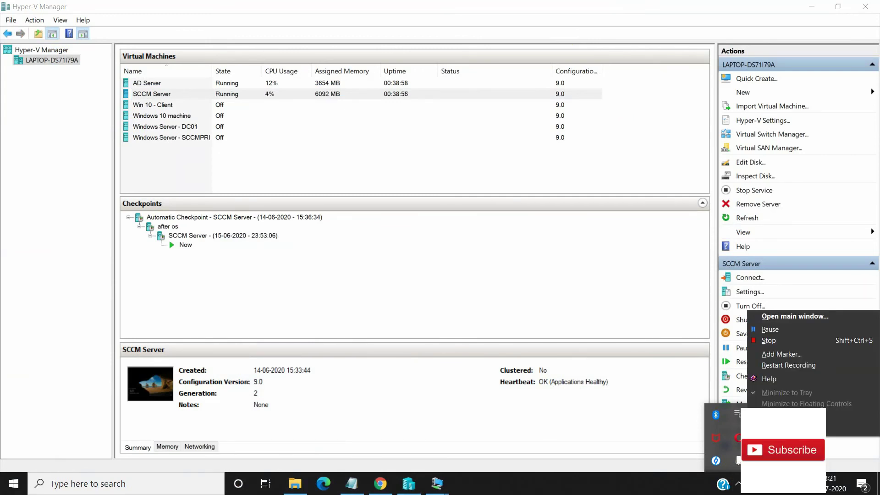